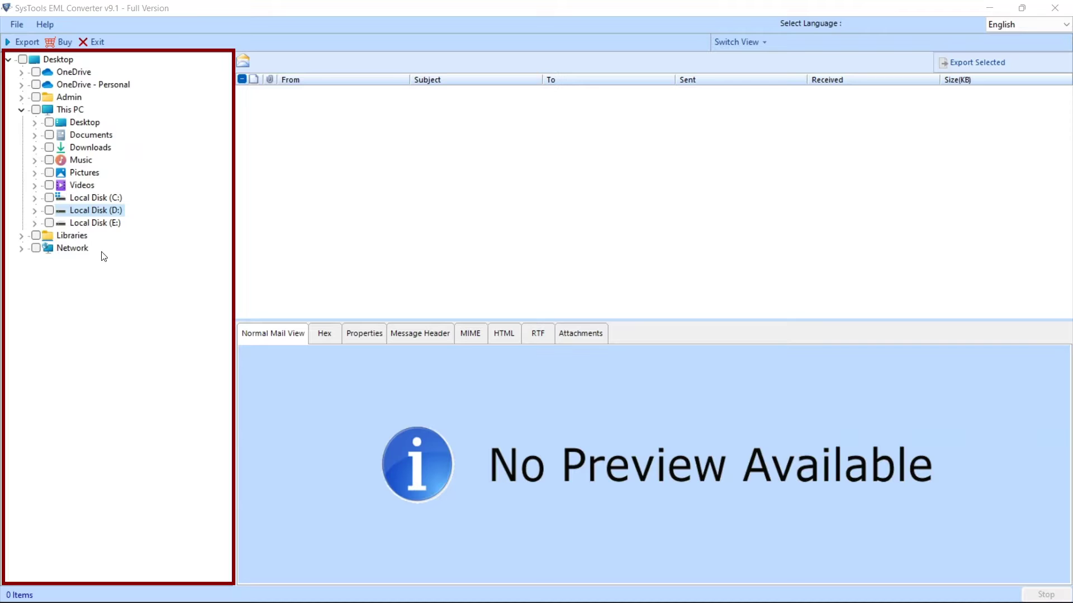
# - Tick and open the eml folder under Local Disk (D:) > Data to list its emails
pyautogui.click(35, 211)
pyautogui.click(47, 223)
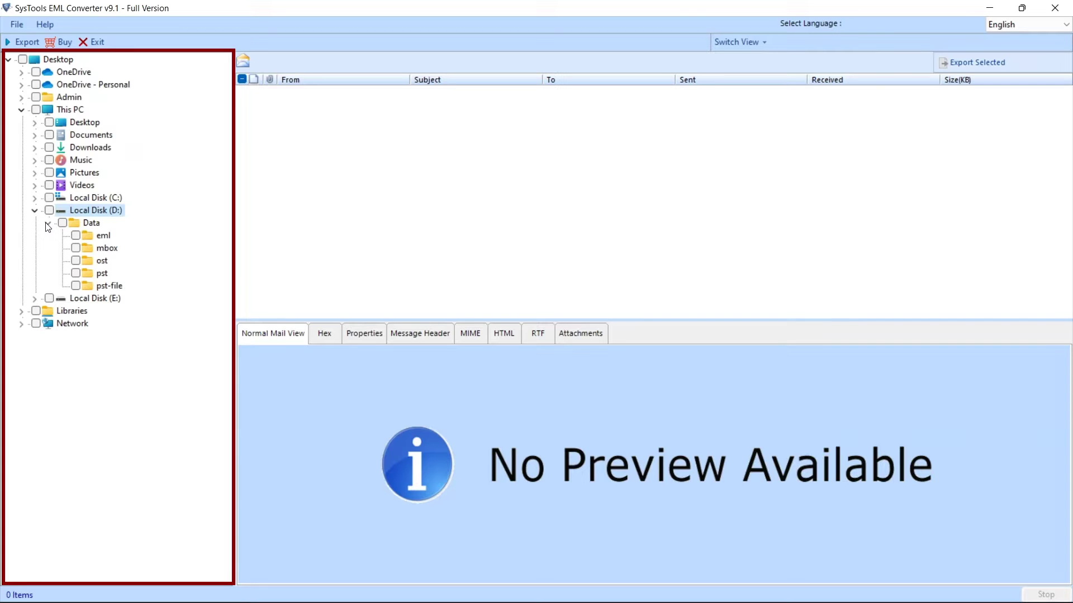
pyautogui.click(76, 236)
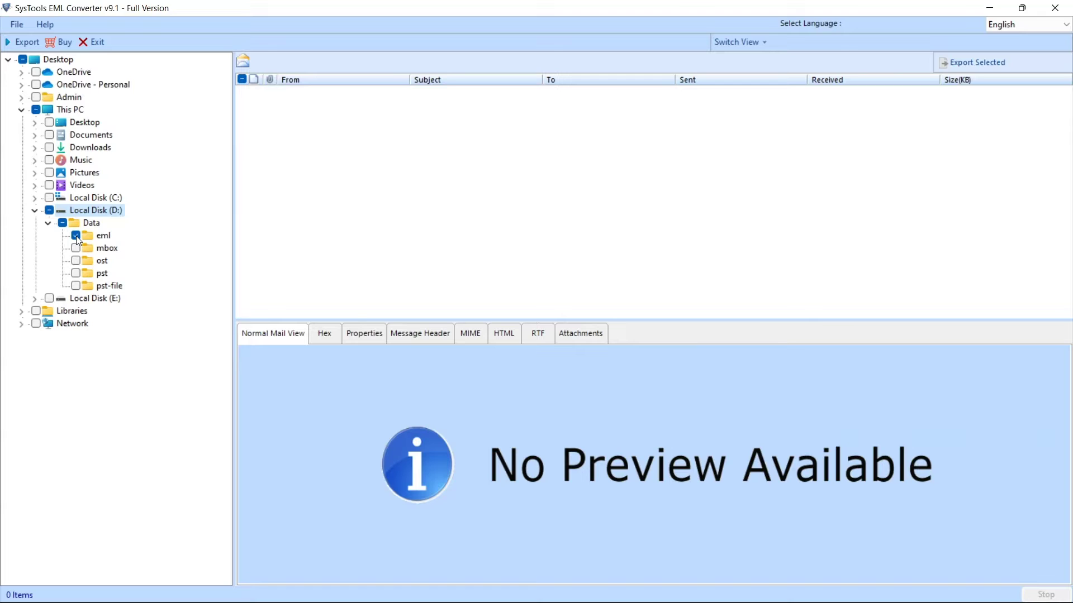
pyautogui.click(105, 236)
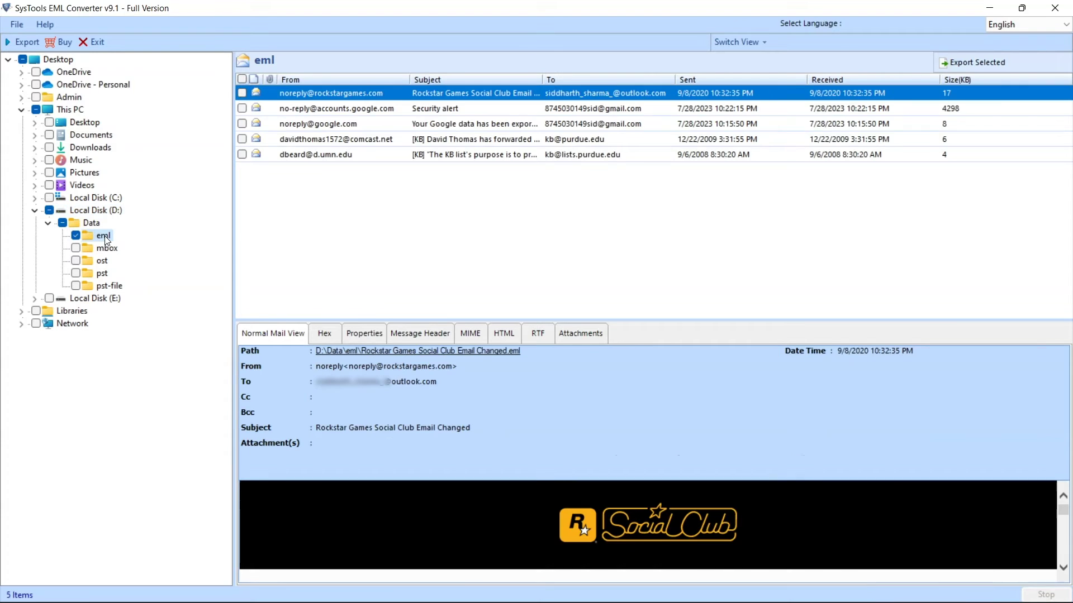
# - Preview the Security alert, forwarded CommonDreams article and KB list purpose emails
pyautogui.click(334, 111)
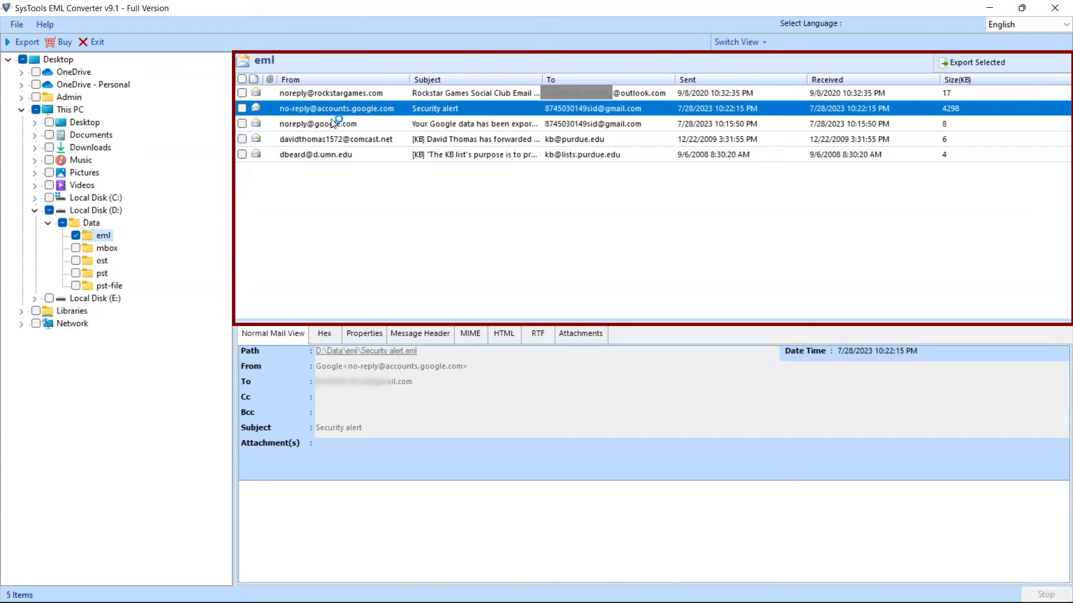
pyautogui.click(323, 138)
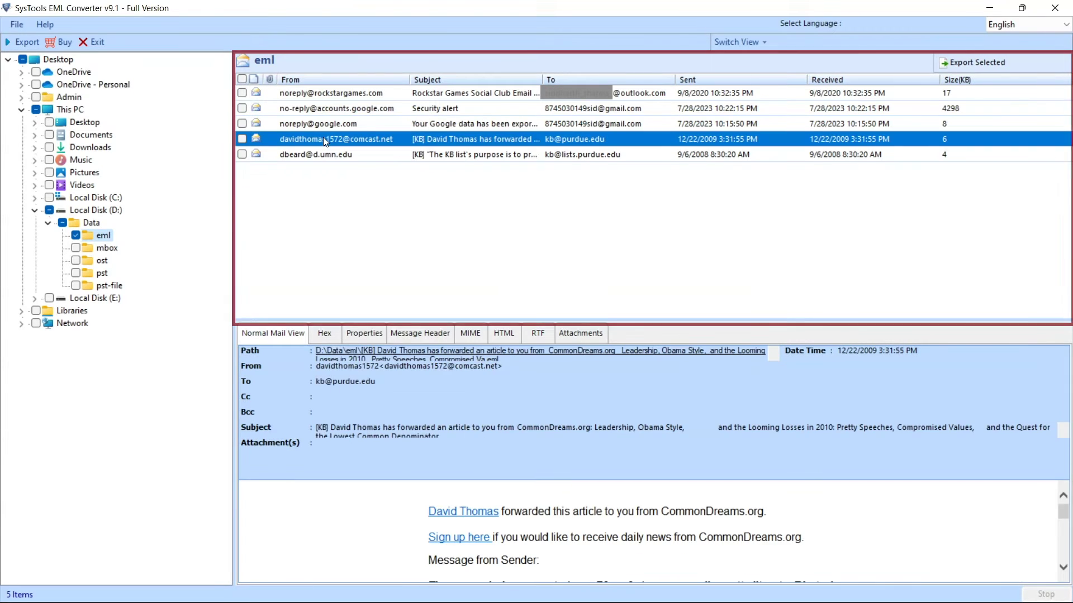
pyautogui.click(322, 156)
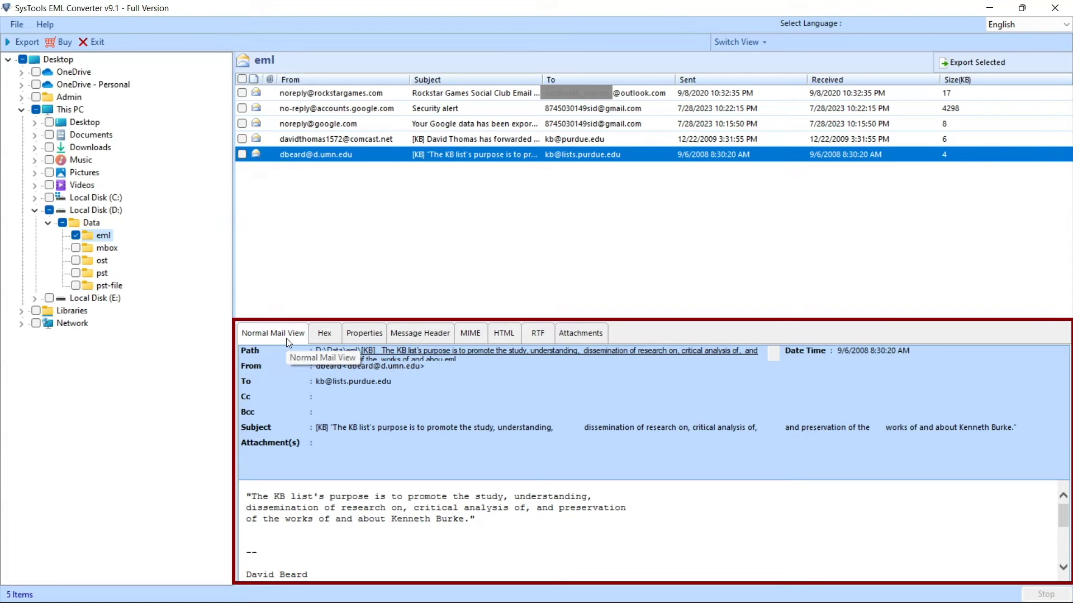
pyautogui.click(319, 337)
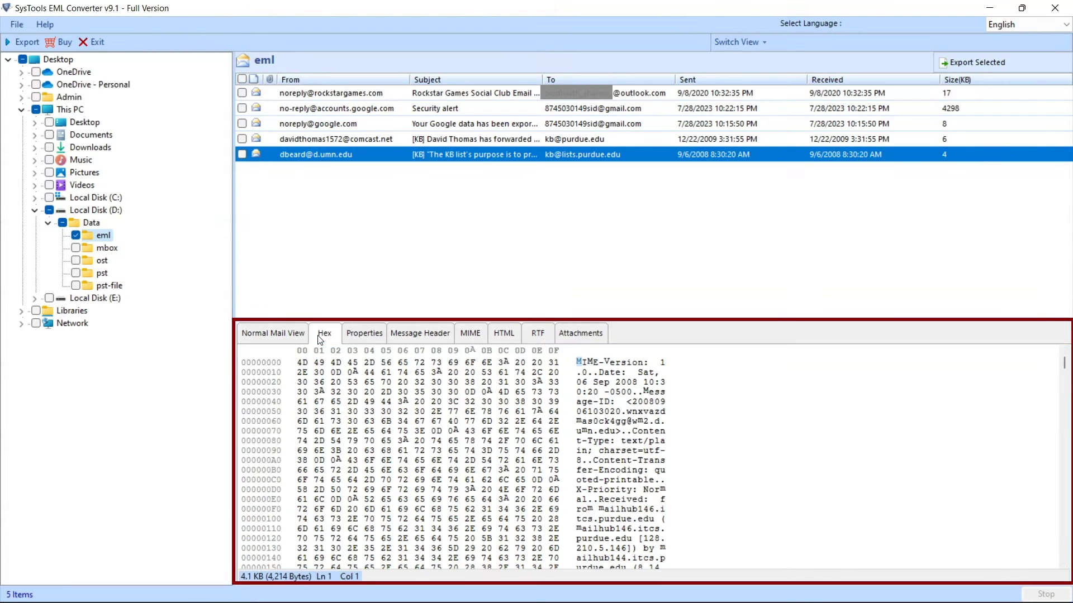
pyautogui.click(355, 337)
pyautogui.click(417, 335)
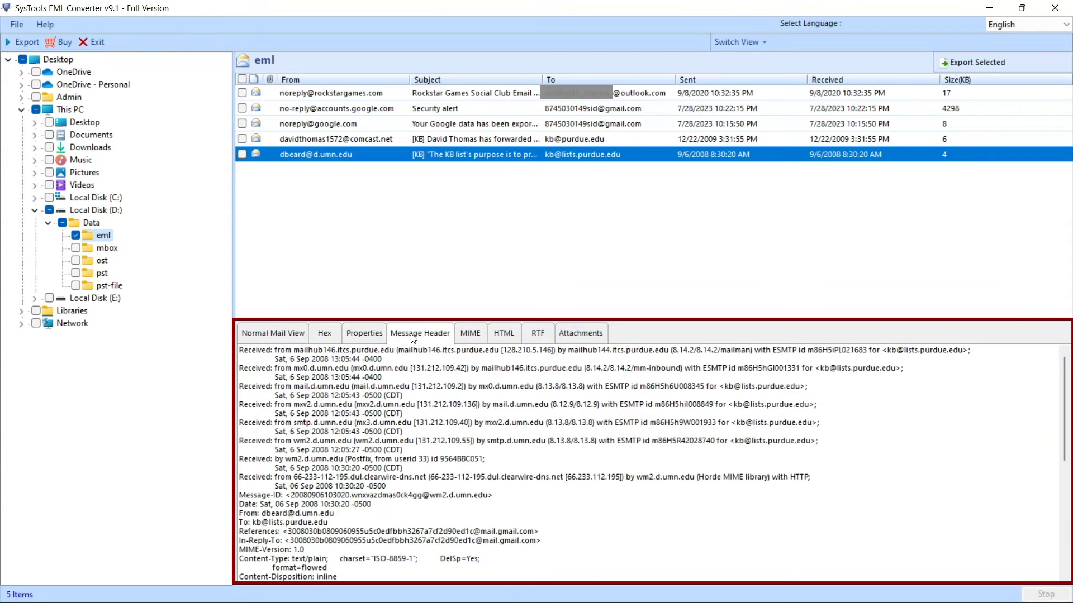
pyautogui.click(477, 332)
pyautogui.click(502, 332)
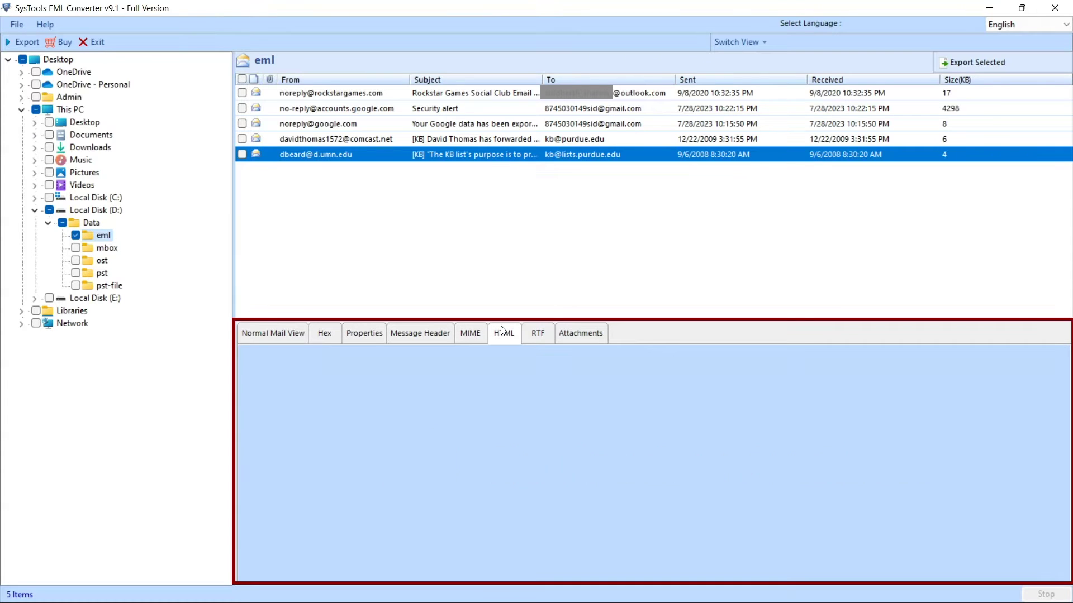
pyautogui.click(537, 333)
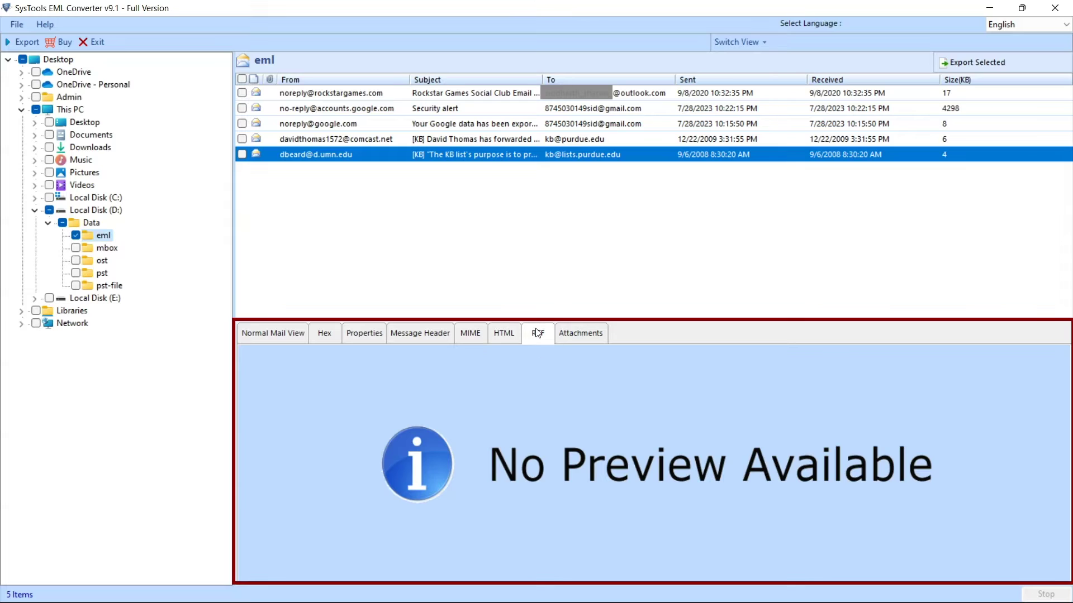
pyautogui.click(573, 338)
pyautogui.click(284, 339)
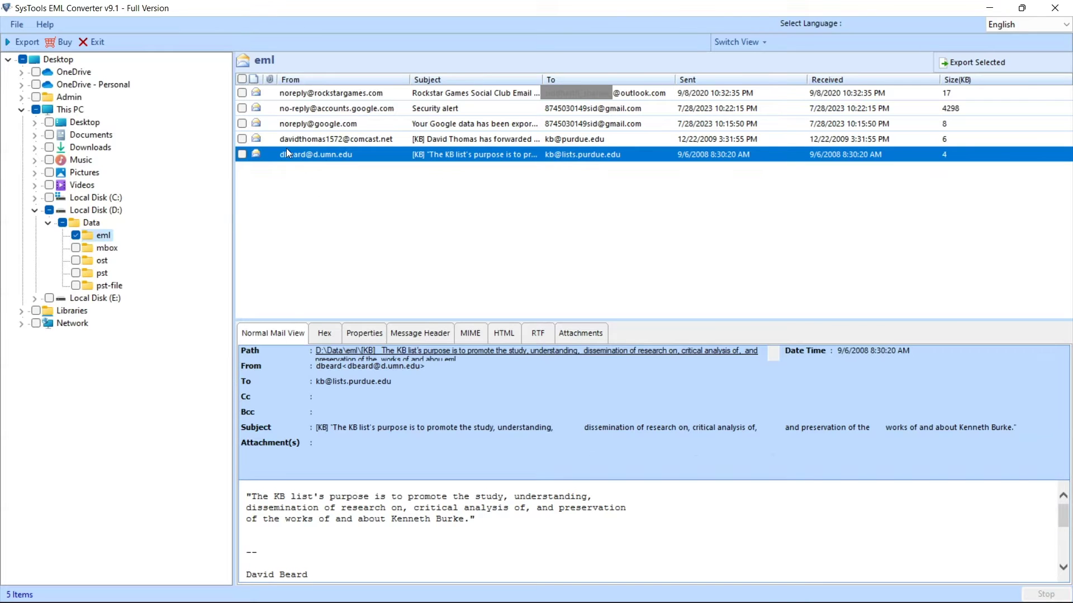
# - Mark the Security alert and Google data-export emails and bring up the Export Option dialog
pyautogui.click(242, 110)
pyautogui.click(241, 124)
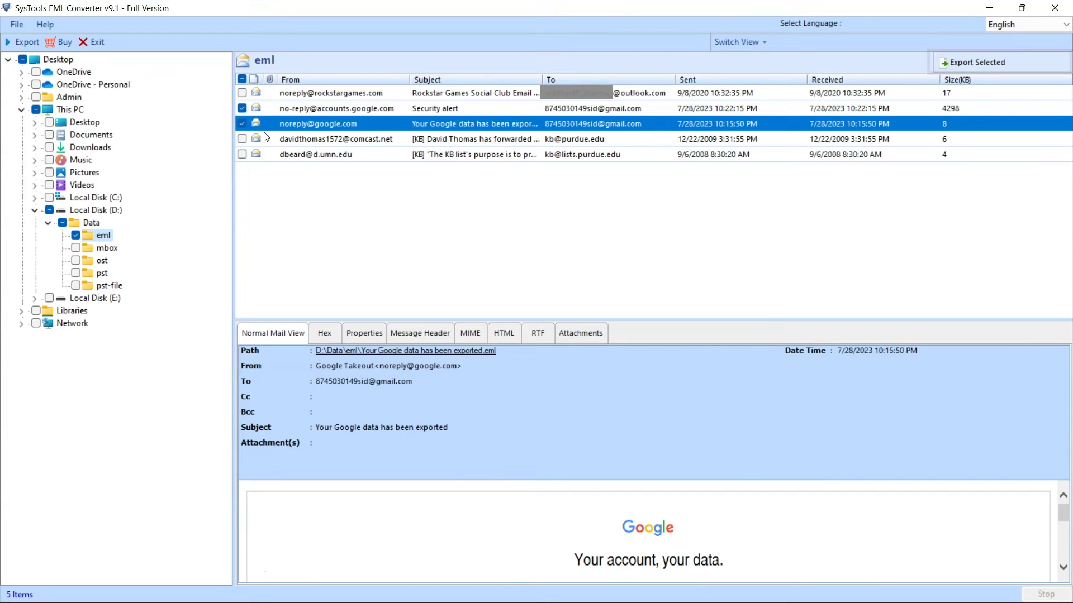
pyautogui.click(979, 66)
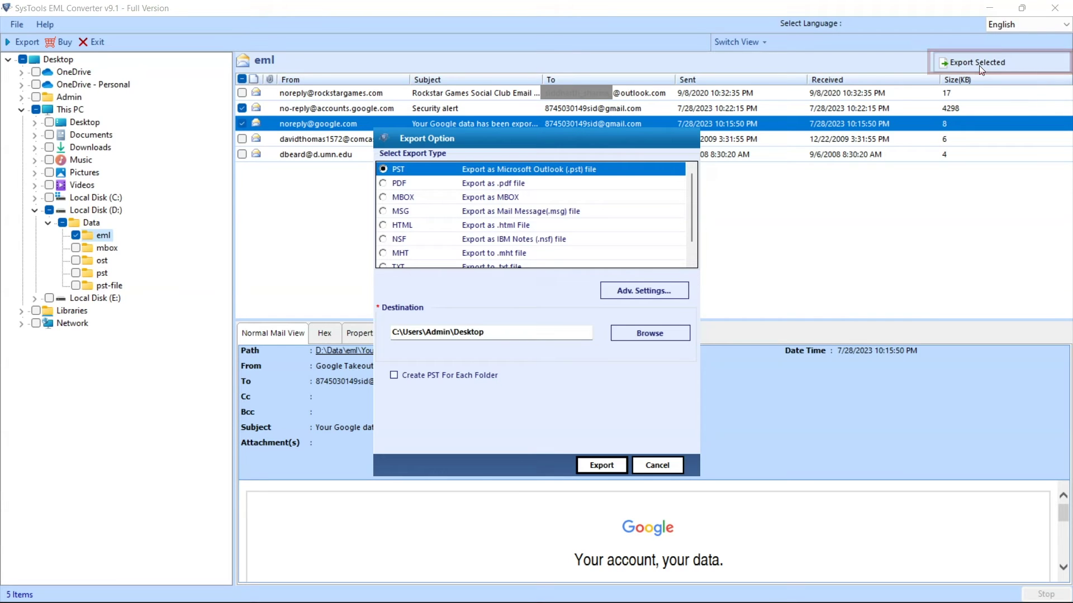
pyautogui.click(658, 466)
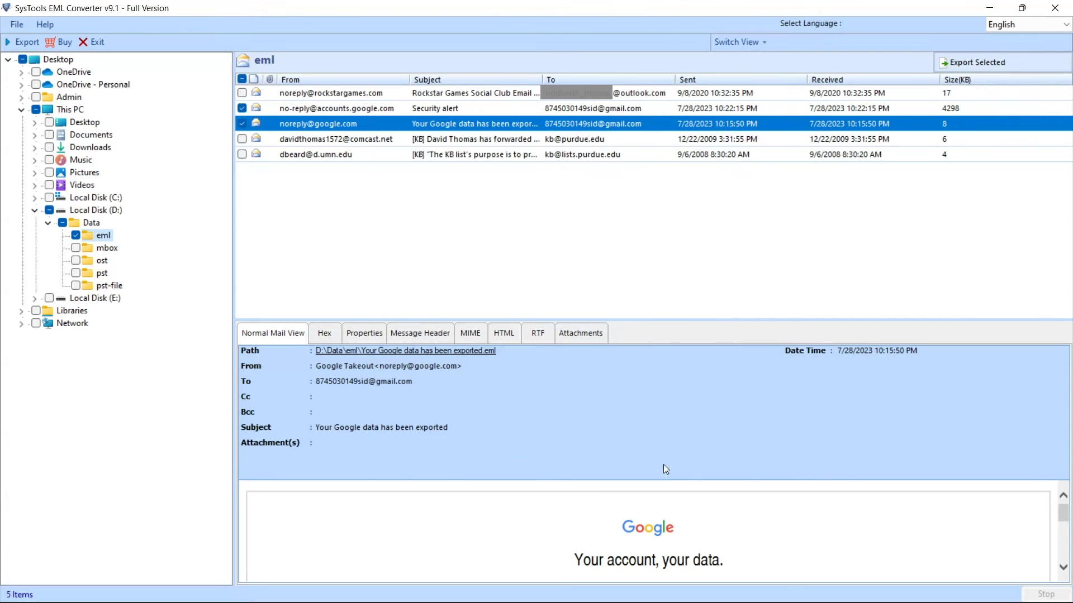
pyautogui.click(21, 44)
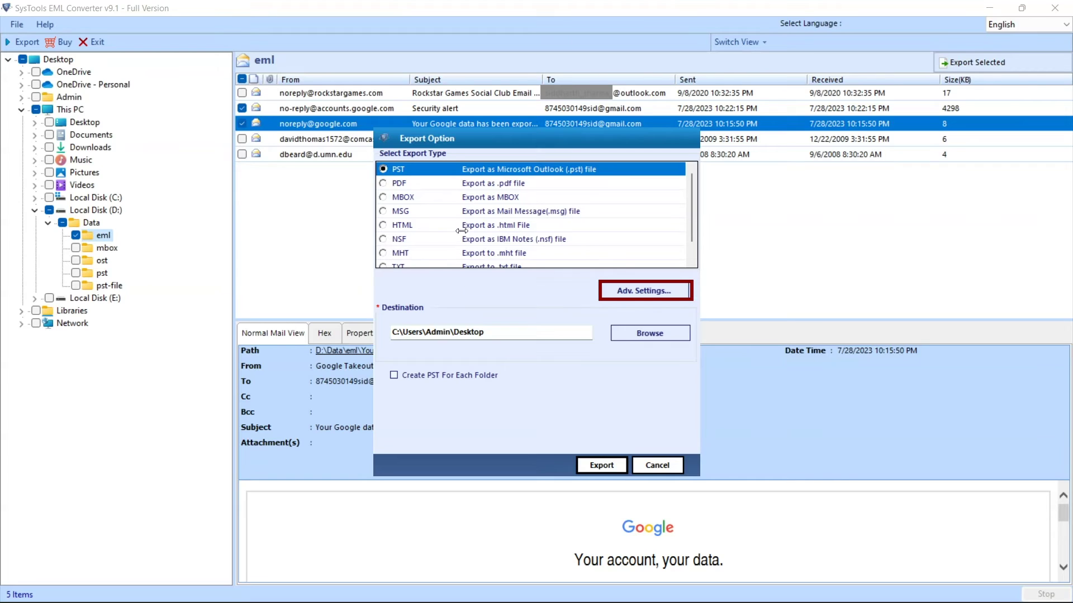
# - In advanced PST settings, enable Split PST After with a 100 MB size
pyautogui.click(666, 290)
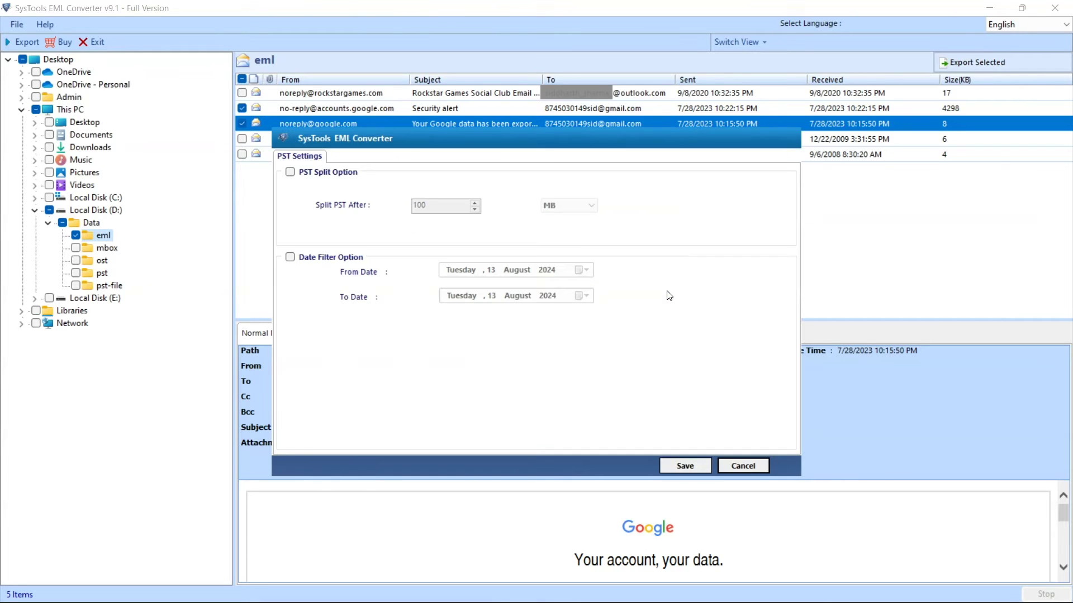
pyautogui.click(290, 172)
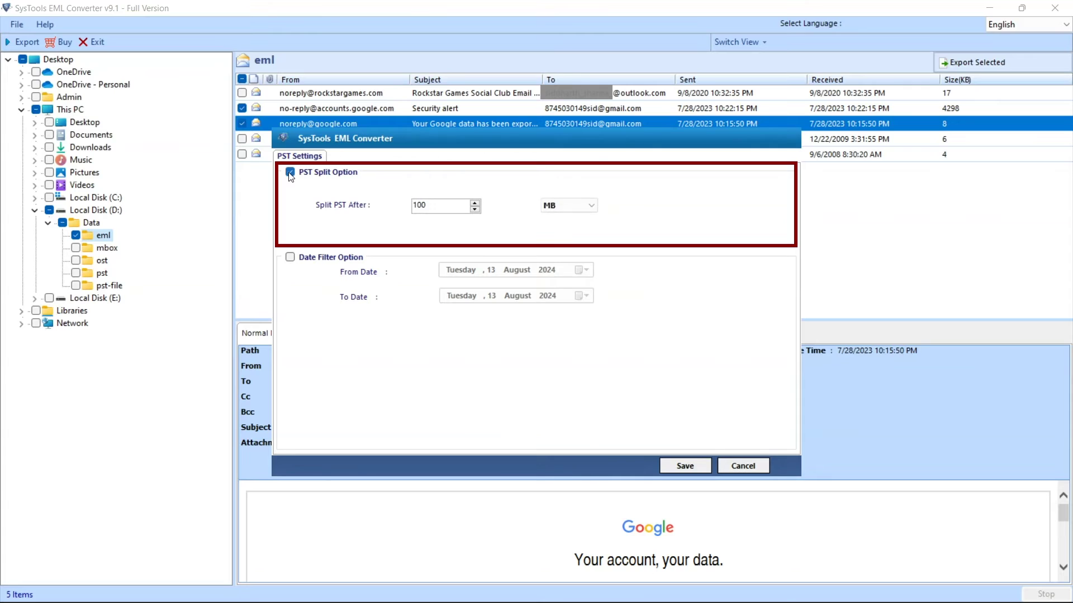
pyautogui.click(475, 203)
pyautogui.click(475, 203)
pyautogui.click(475, 211)
pyautogui.click(582, 201)
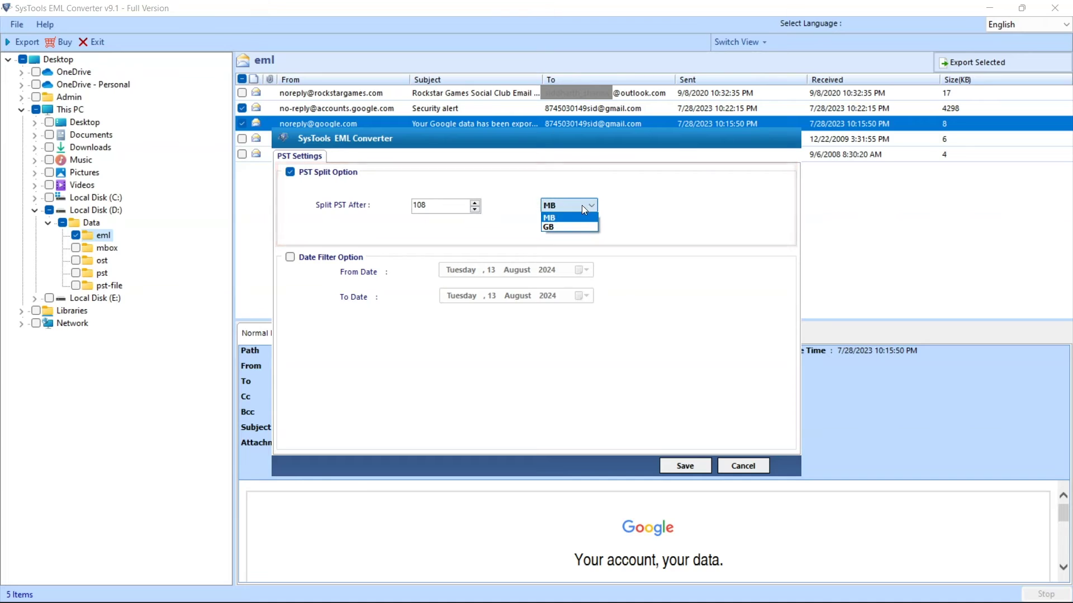
pyautogui.click(558, 227)
pyautogui.click(591, 207)
pyautogui.click(585, 217)
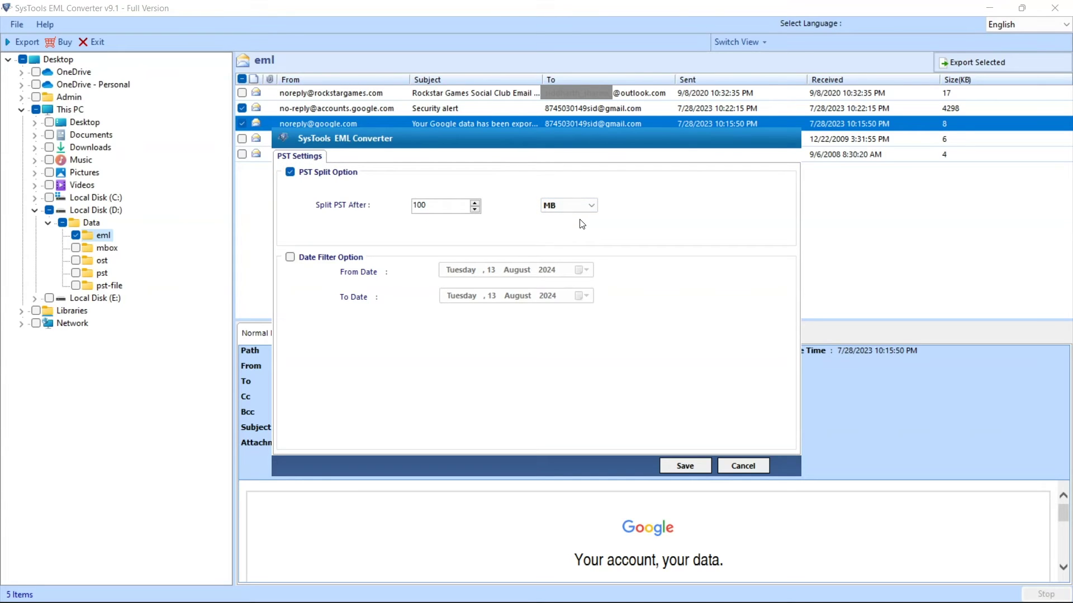
# - Enable the date filter from 13 August 2024 to 13 August 2024 and save the settings
pyautogui.click(290, 258)
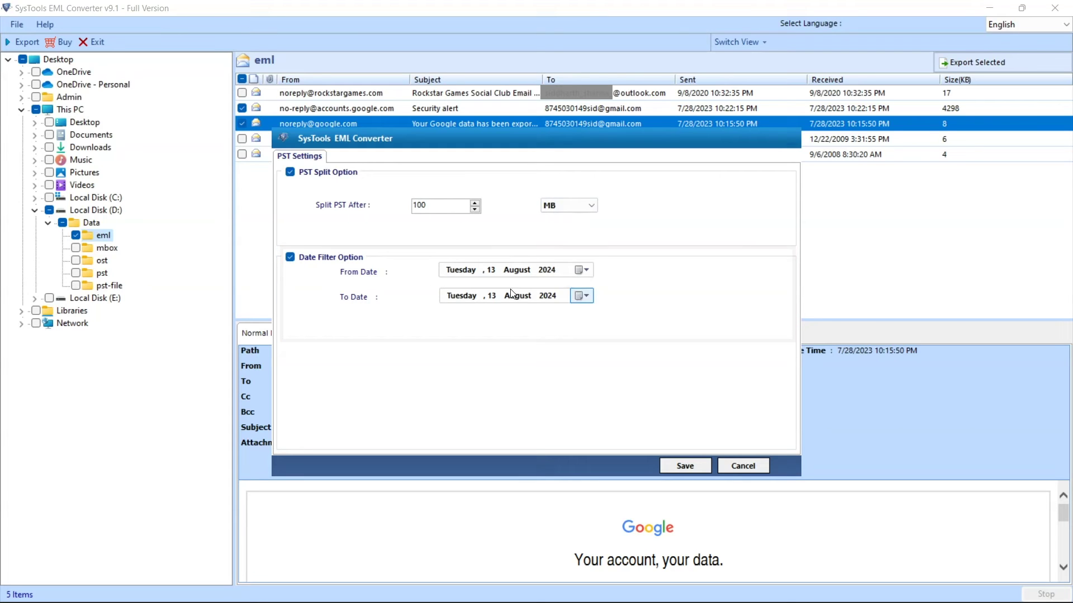
pyautogui.click(588, 273)
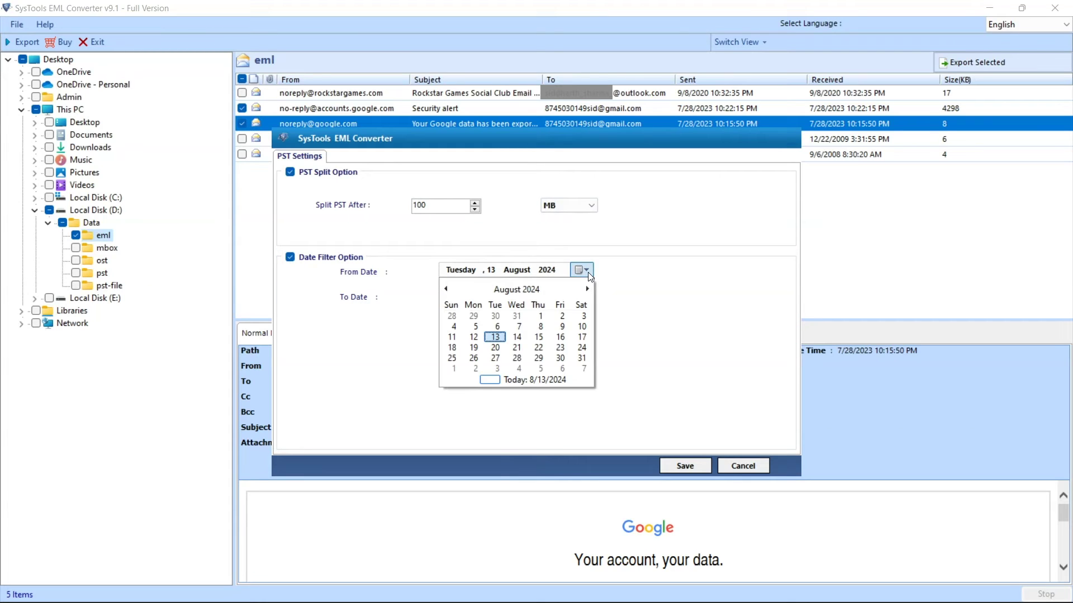
pyautogui.click(528, 291)
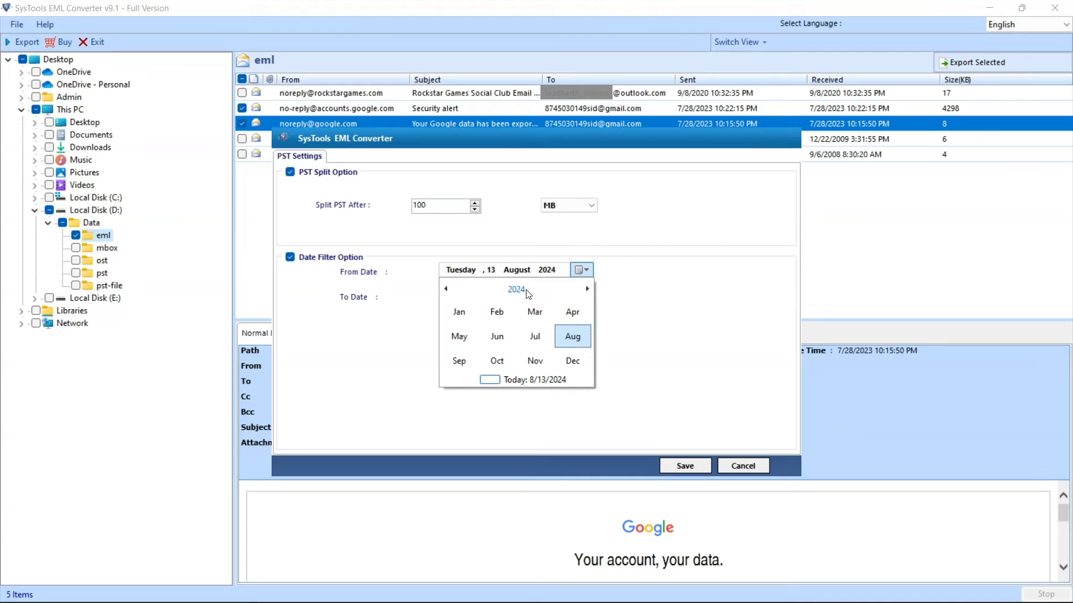
pyautogui.click(528, 291)
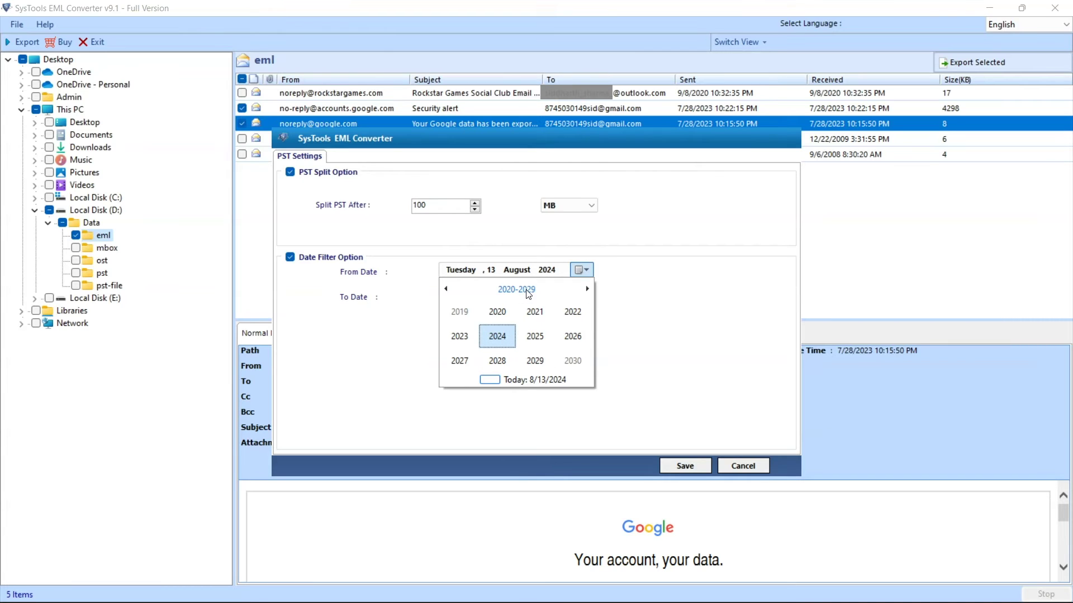
pyautogui.click(581, 270)
pyautogui.click(586, 297)
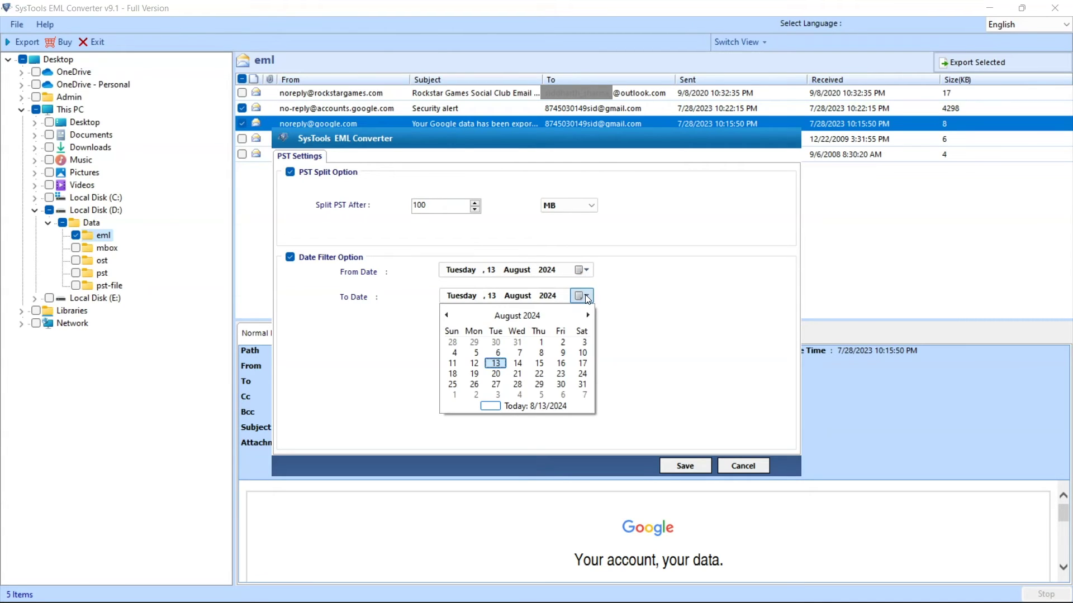
pyautogui.doubleClick(524, 315)
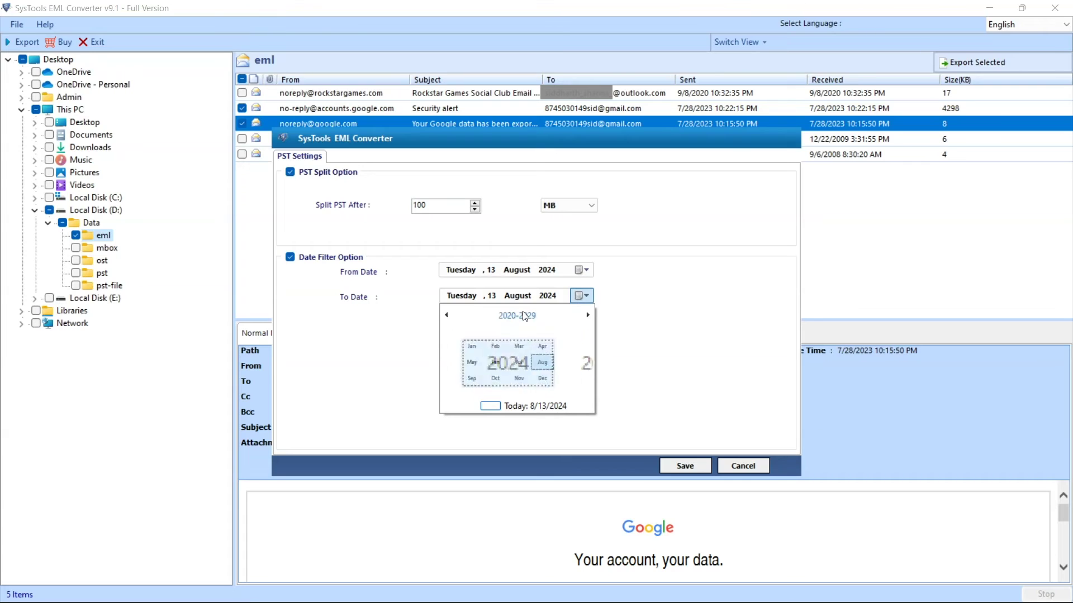
pyautogui.click(524, 316)
pyautogui.click(559, 344)
pyautogui.click(582, 296)
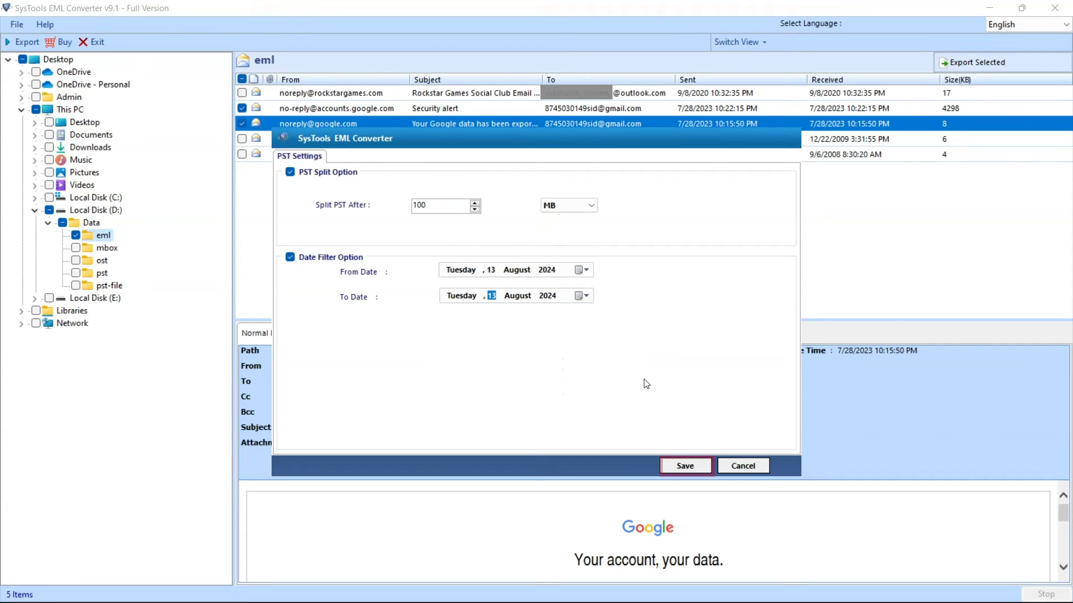
pyautogui.click(680, 467)
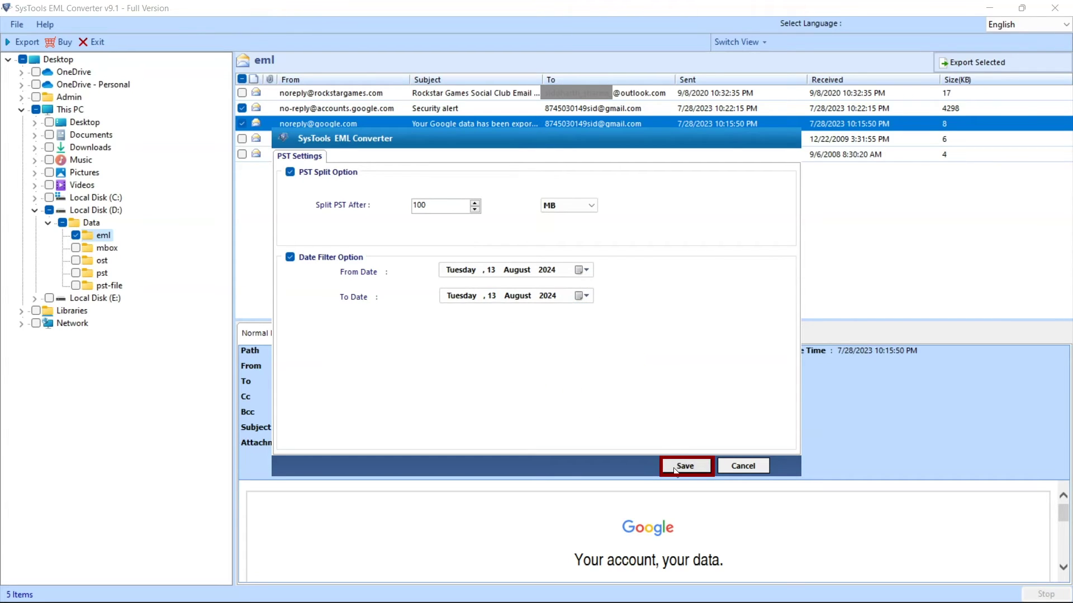
# - Keep Desktop as the export destination and enable Create PST For Each Folder
pyautogui.click(682, 343)
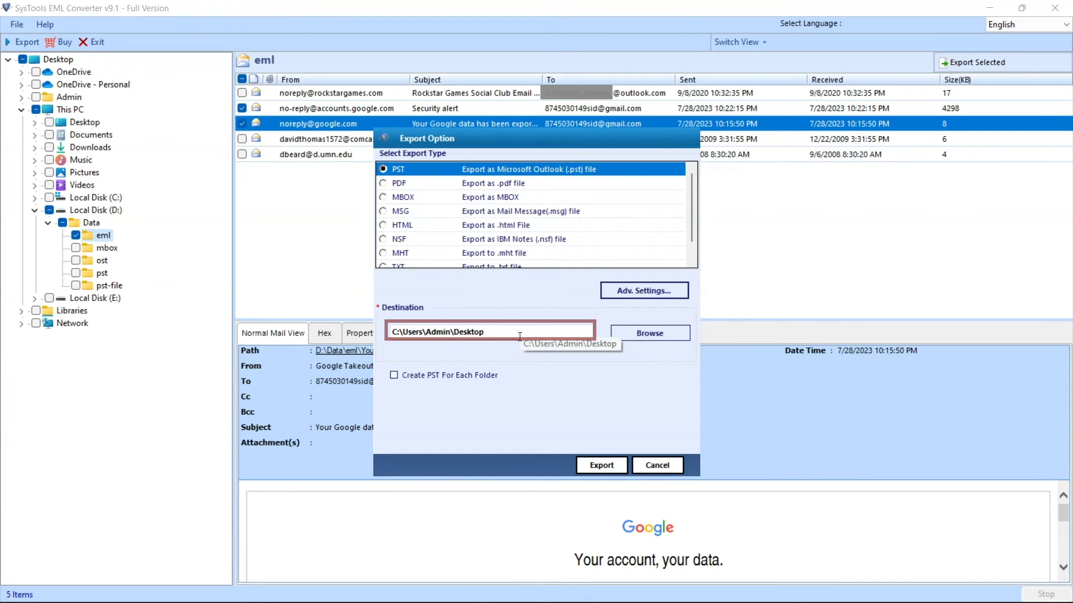
pyautogui.click(651, 334)
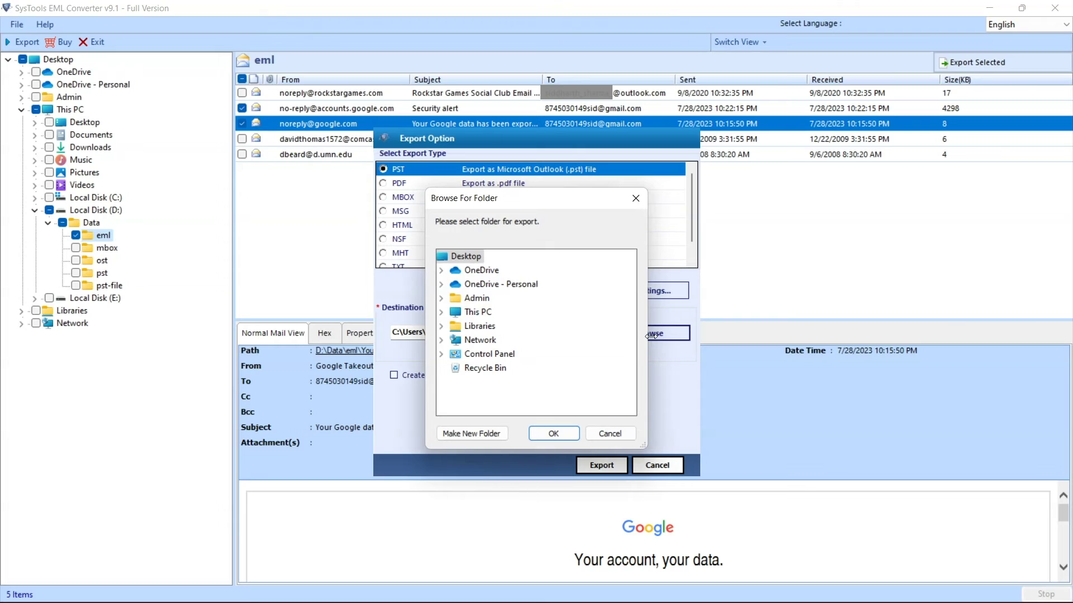
pyautogui.click(573, 435)
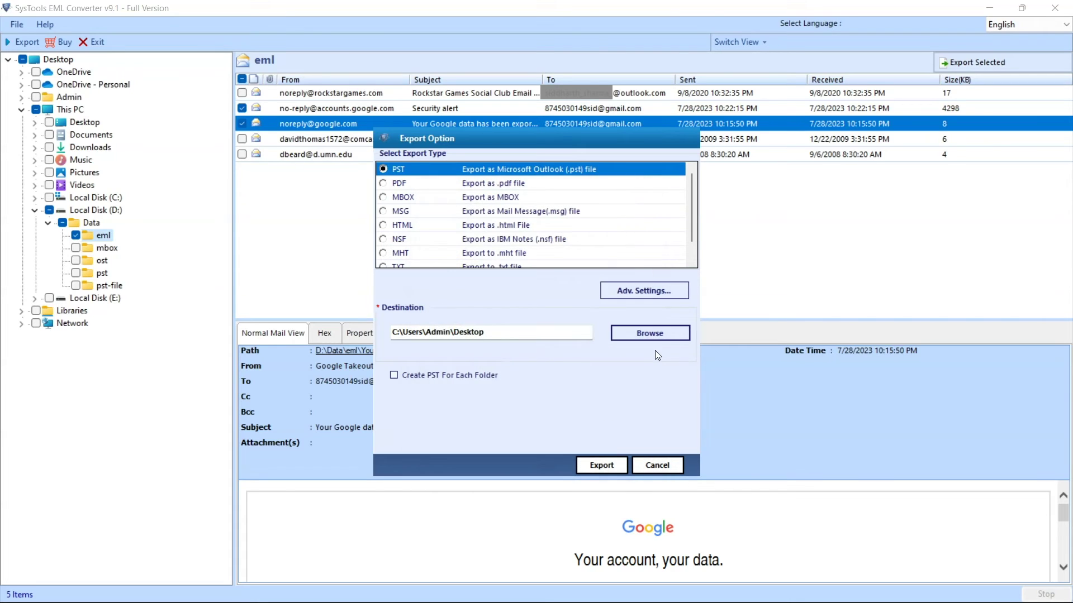
pyautogui.click(394, 376)
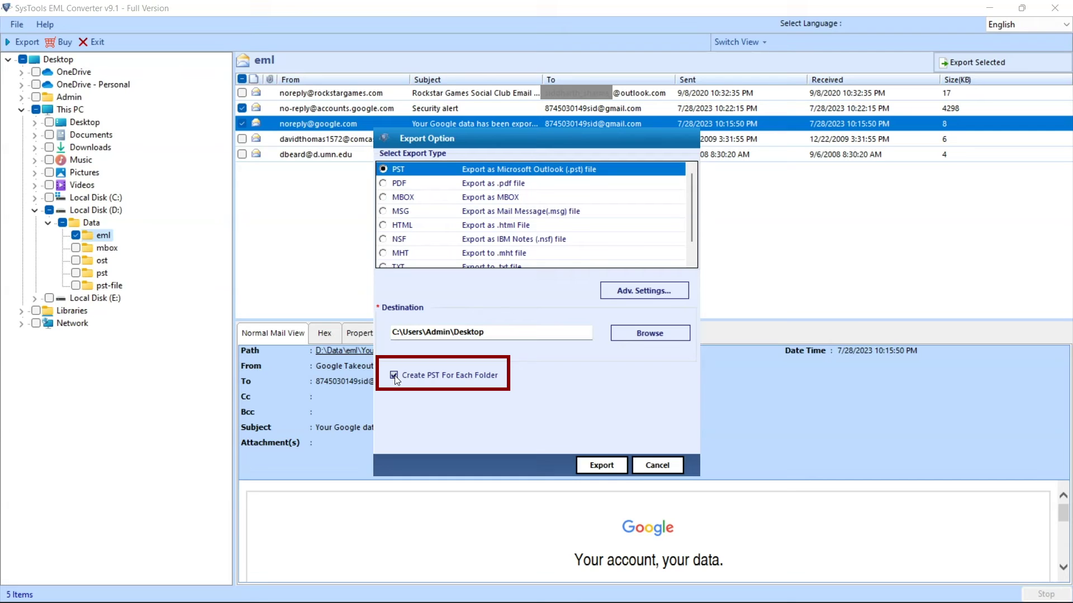
# - Run the PST export and check the report's saved file path for the 5 exported emails
pyautogui.click(588, 468)
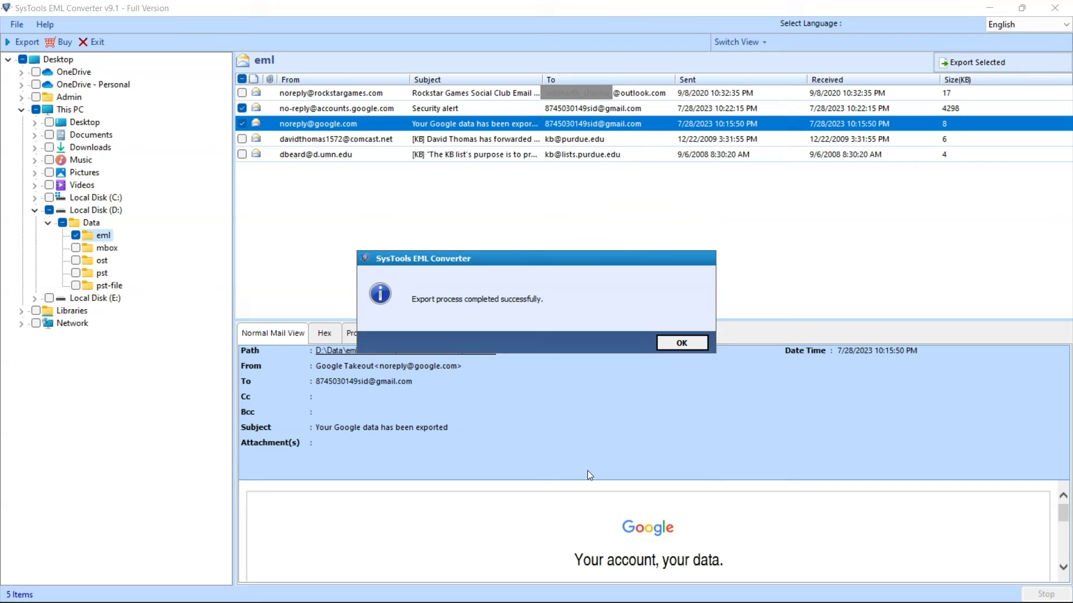
pyautogui.click(676, 343)
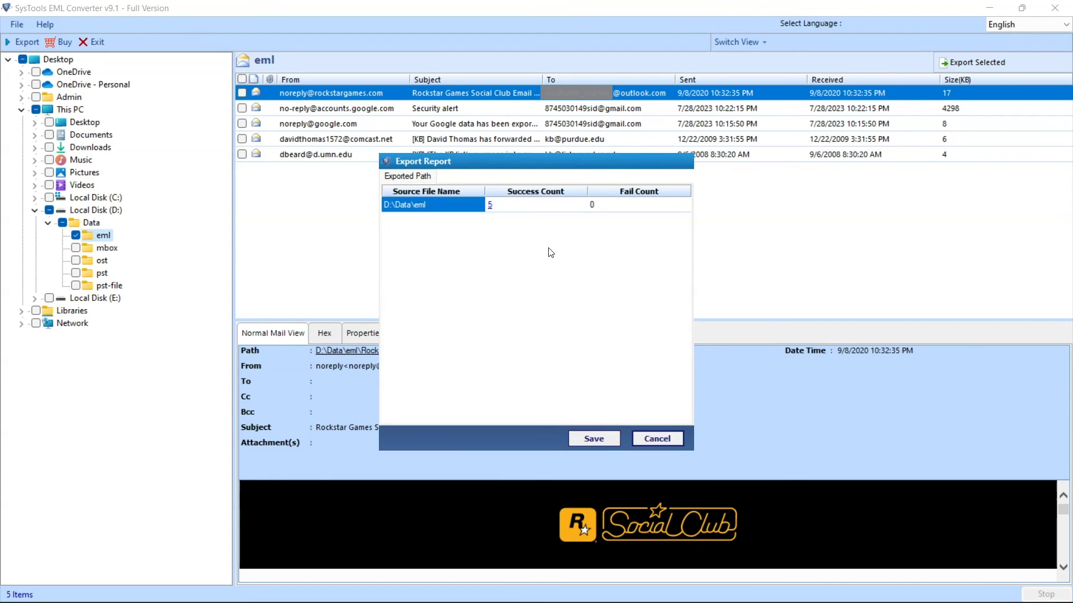
pyautogui.click(491, 207)
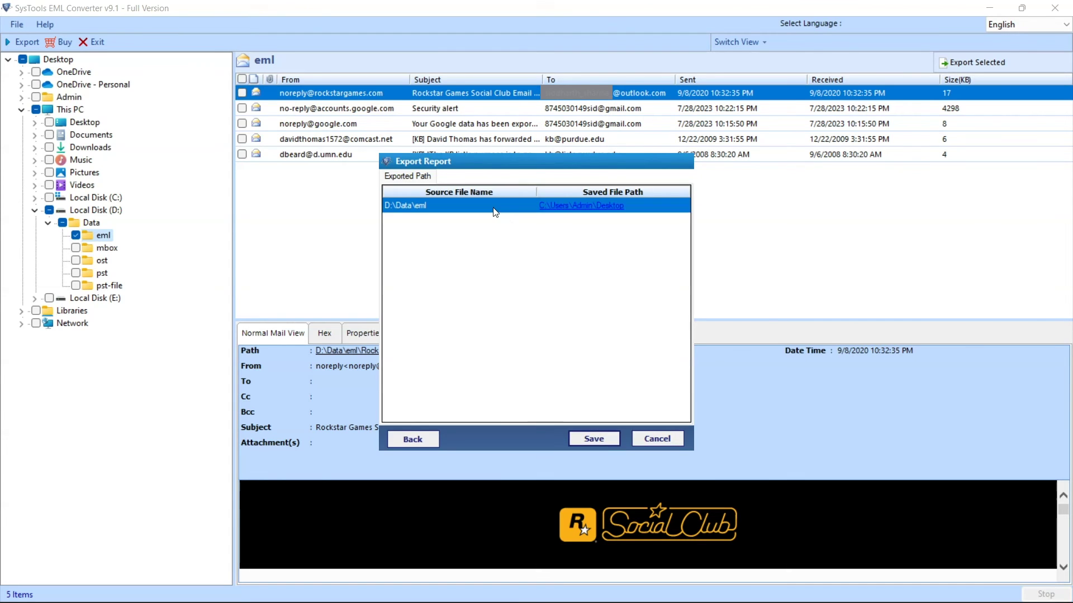
# - Open the Desktop folder holding the four eml_SysTools PST files from the report link
pyautogui.click(578, 207)
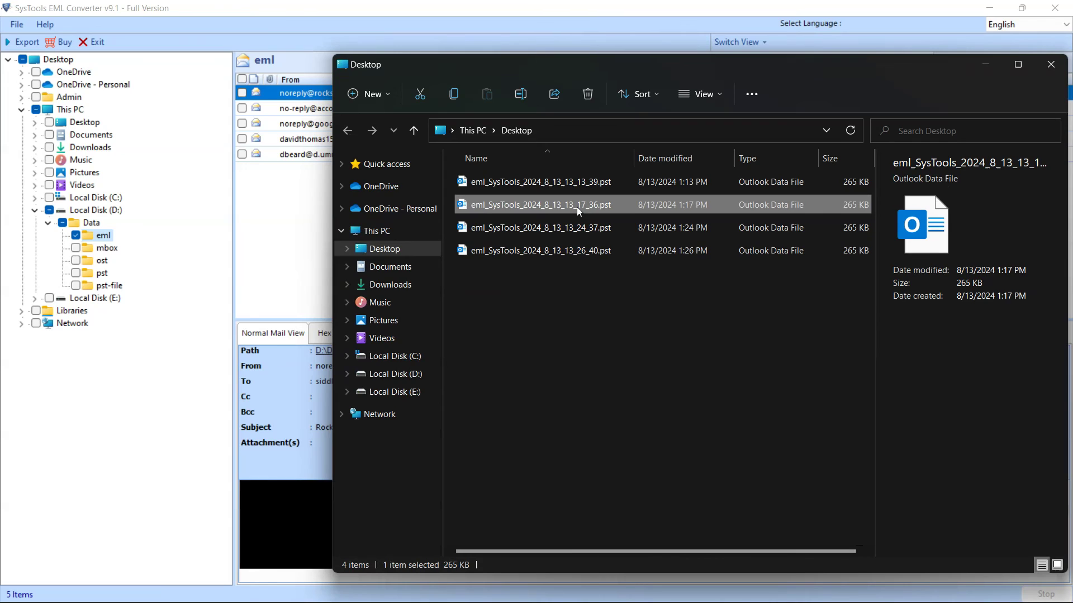